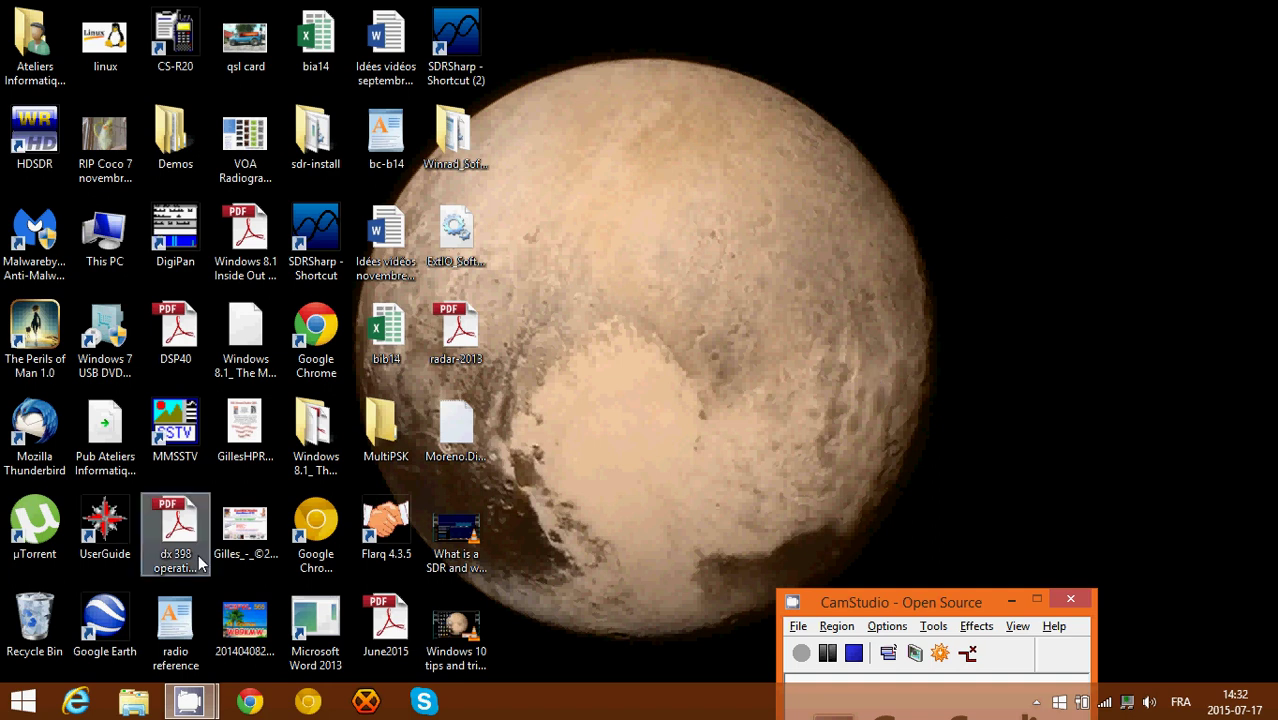
- Open the Libraries window, look at the Desktop folder's options without choosing one, then close it
click(143, 706)
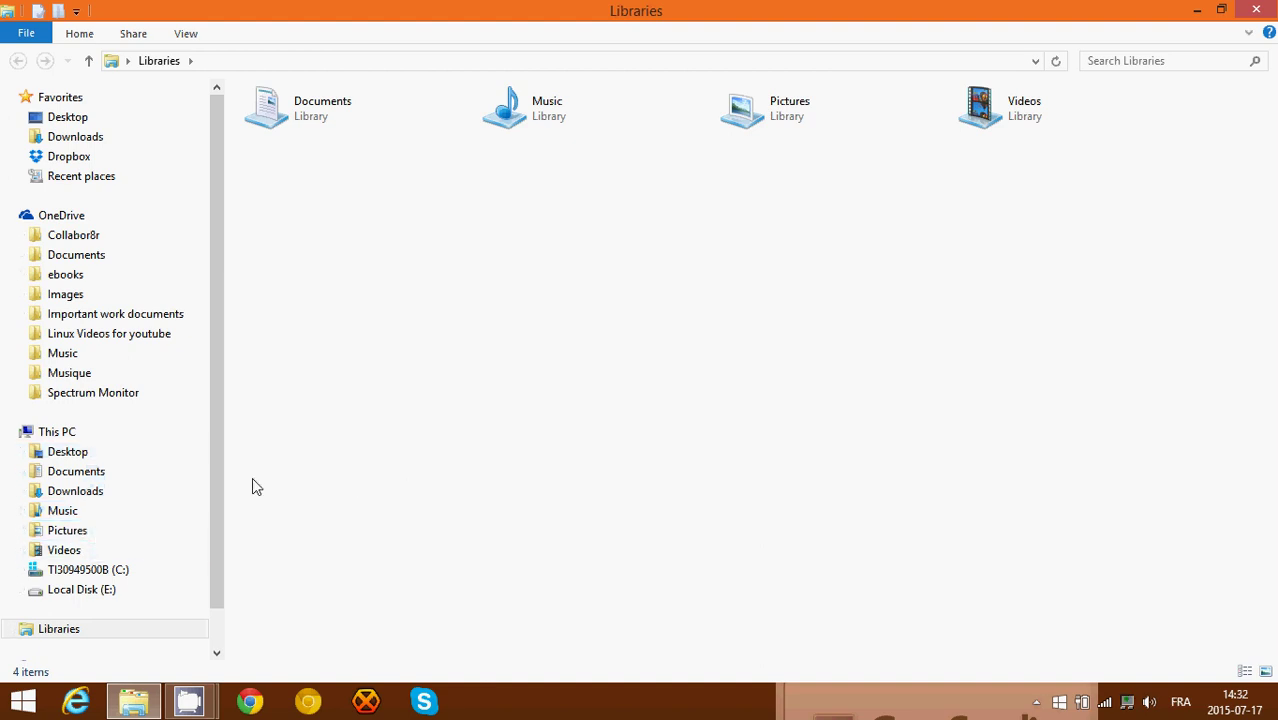
right_click(105, 459)
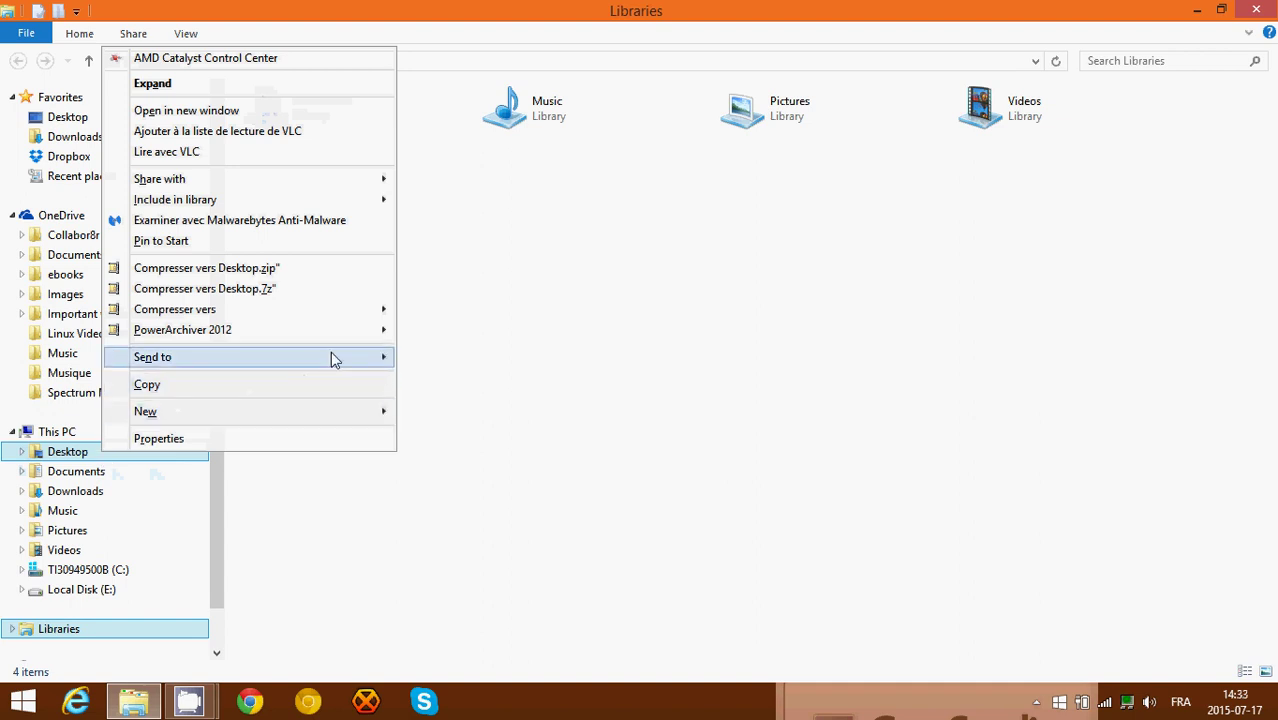
mouse_move(334, 357)
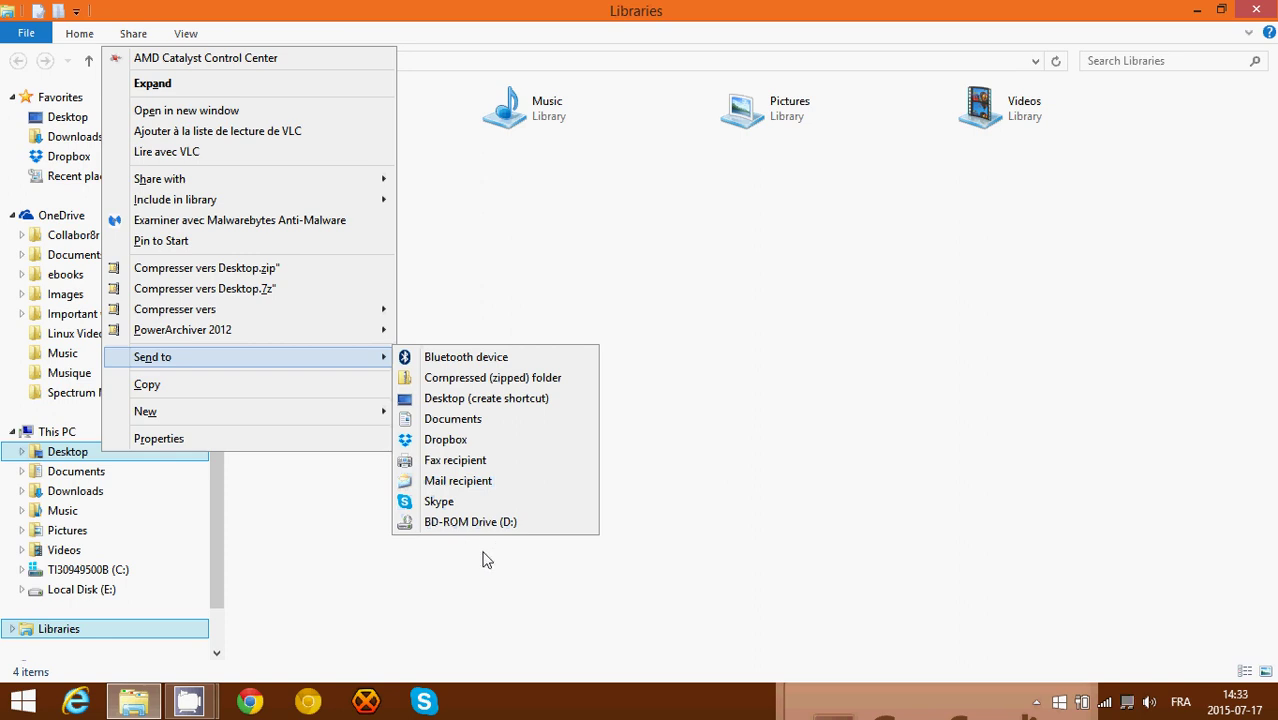
click(1066, 435)
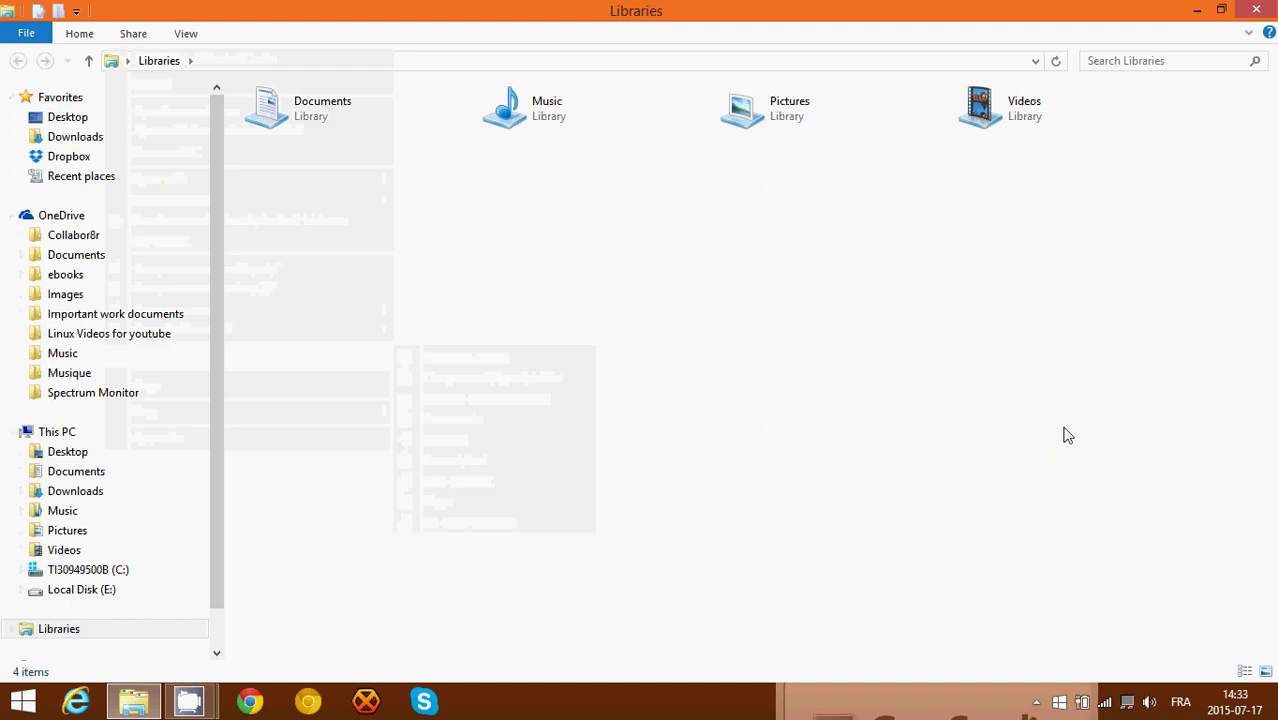
click(1257, 10)
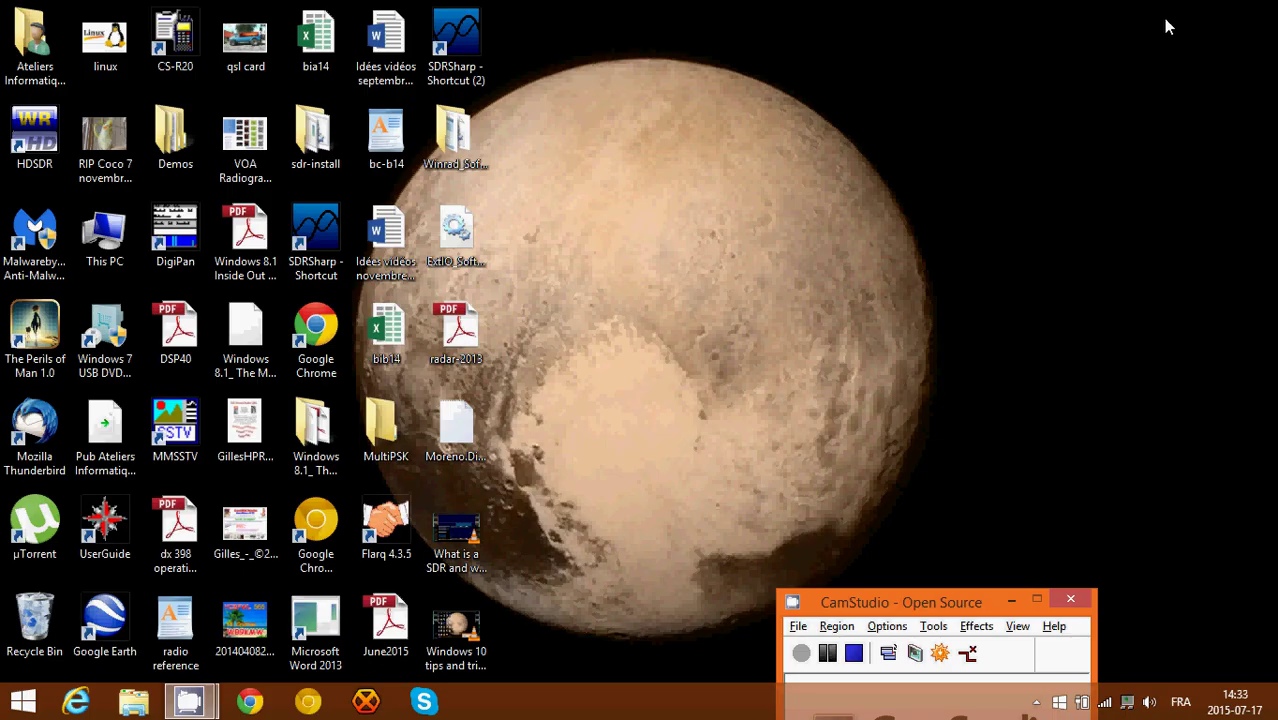
- Open the Start screen's Apps view sorted by date installed and scroll through its columns
click(22, 702)
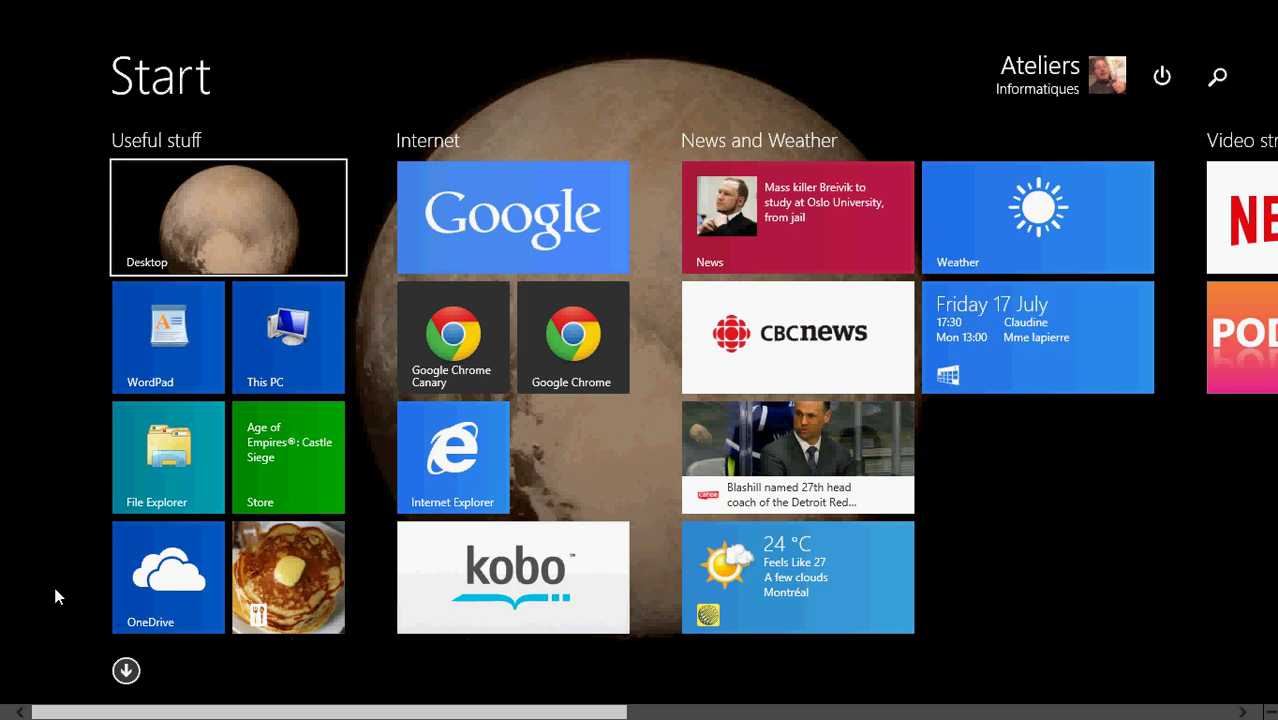
click(127, 671)
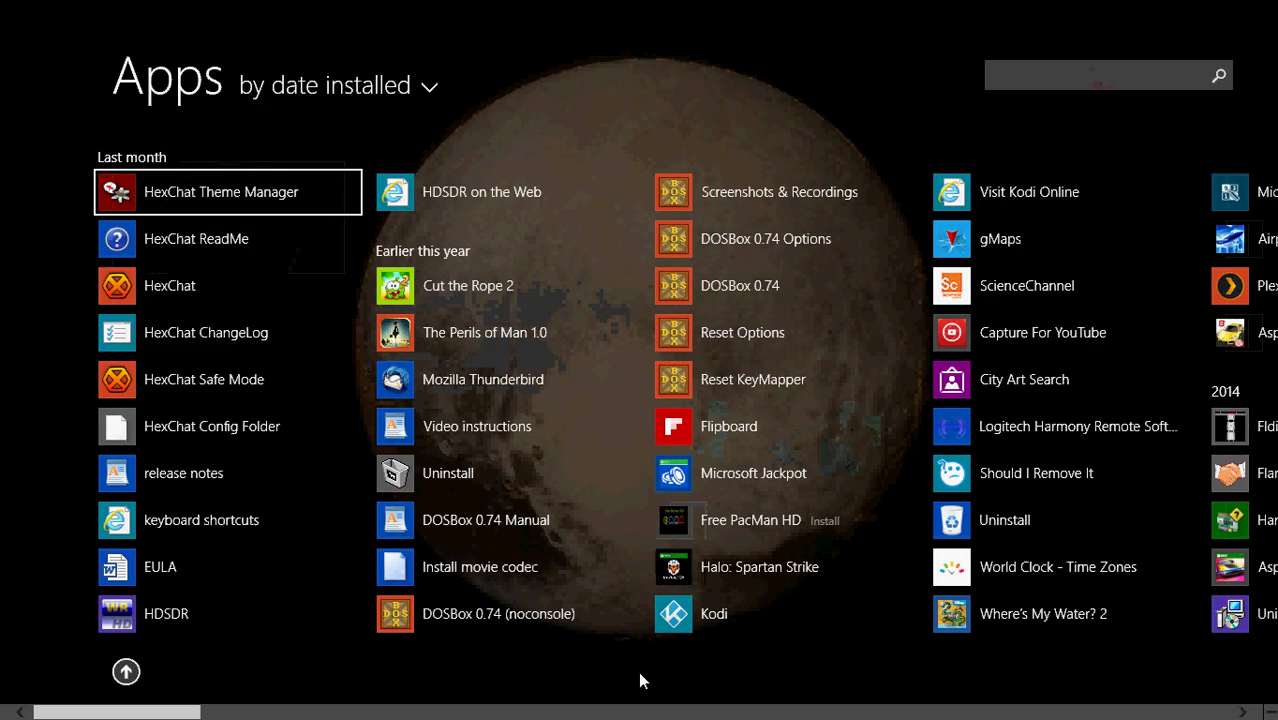
scroll(640, 680, down, 5)
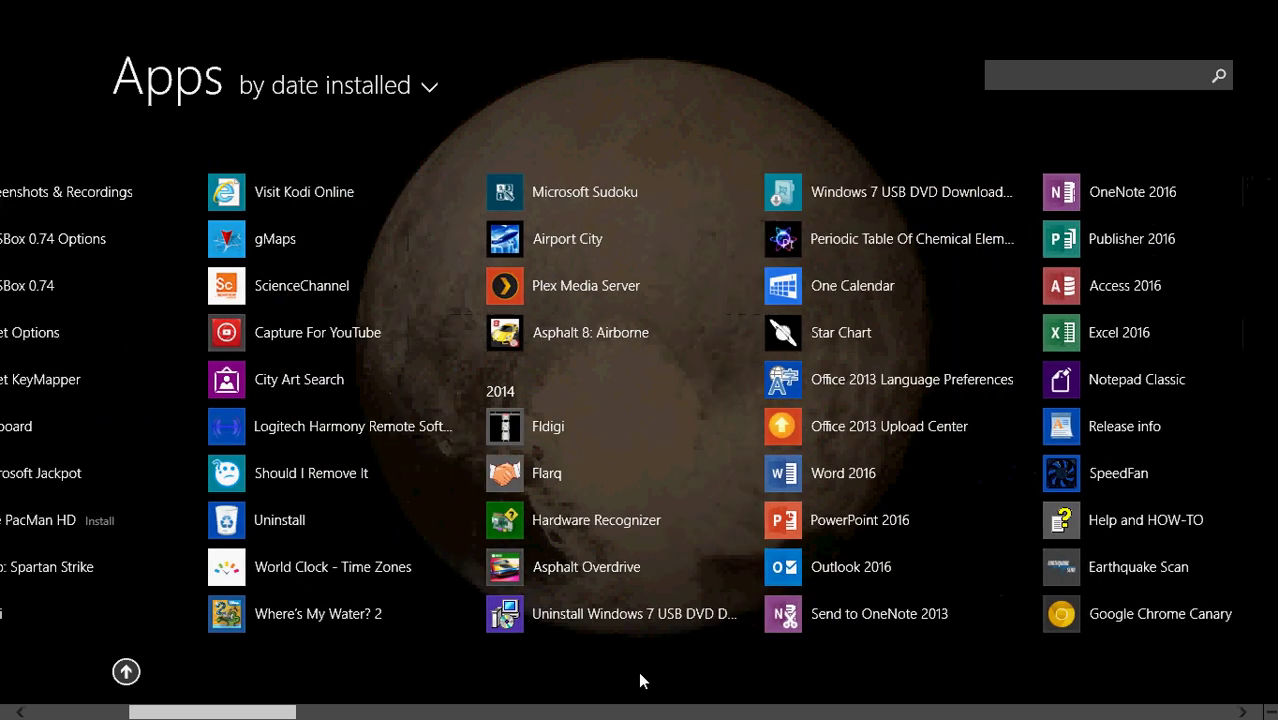
scroll(640, 681, down, 4)
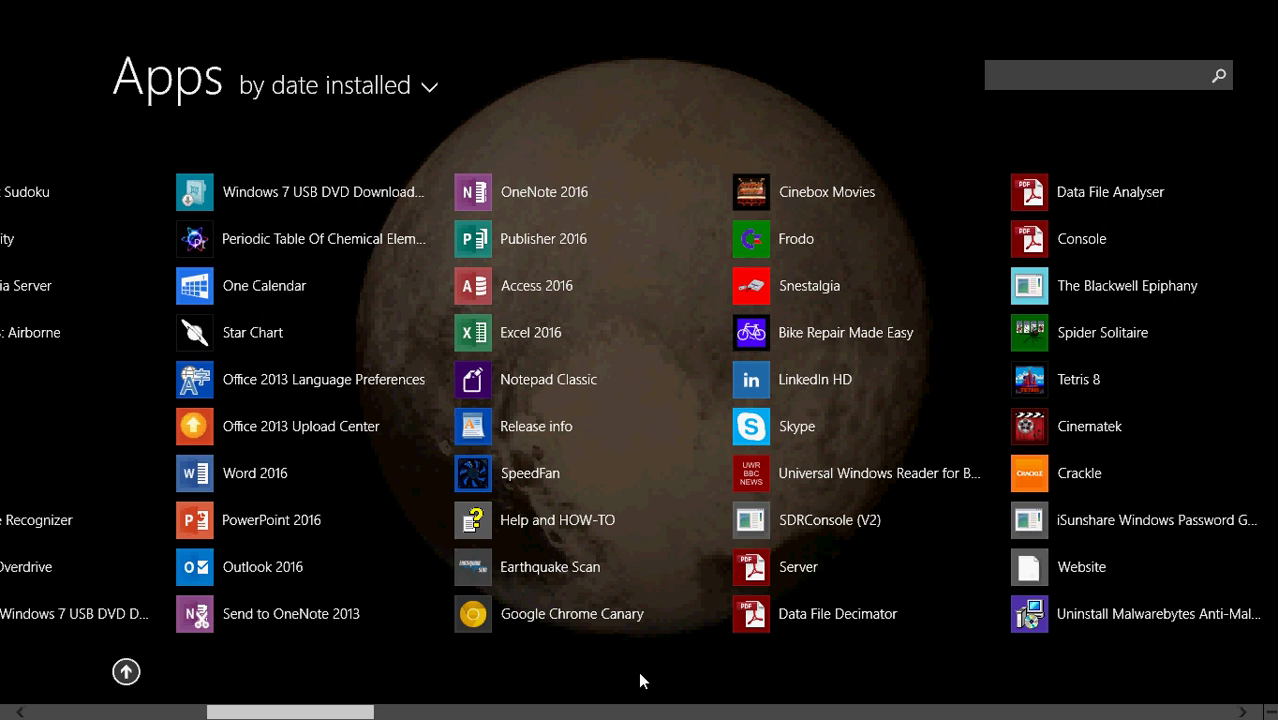
scroll(640, 674, down, 6)
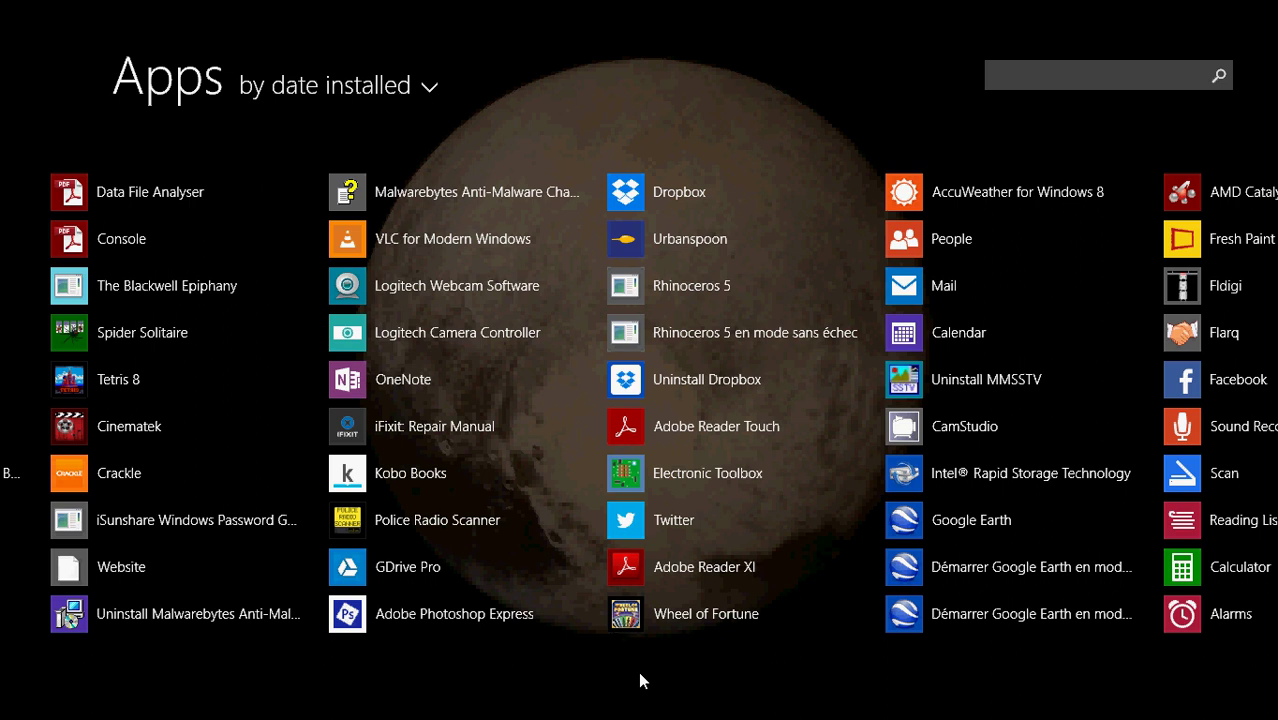
scroll(640, 674, down, 5)
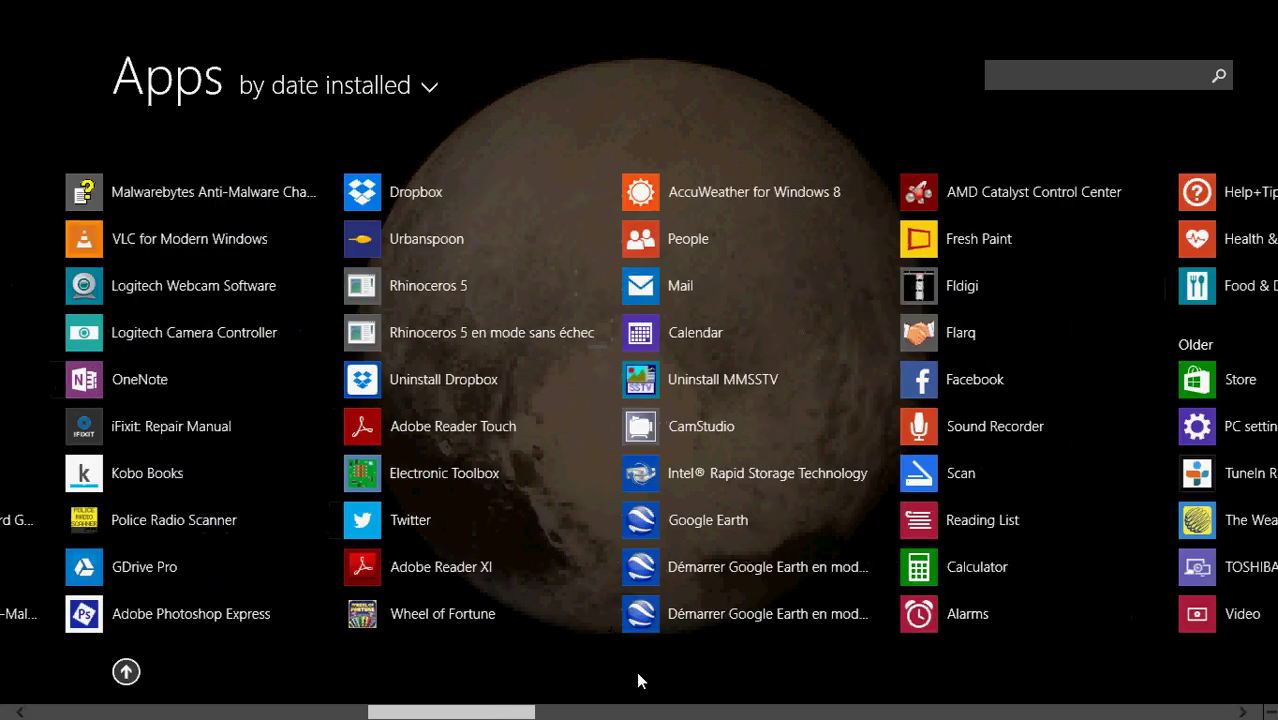
- Scroll back and forth through the app columns, ending at the Last month HexChat entries
scroll(638, 674, up, 10)
scroll(638, 680, up, 8)
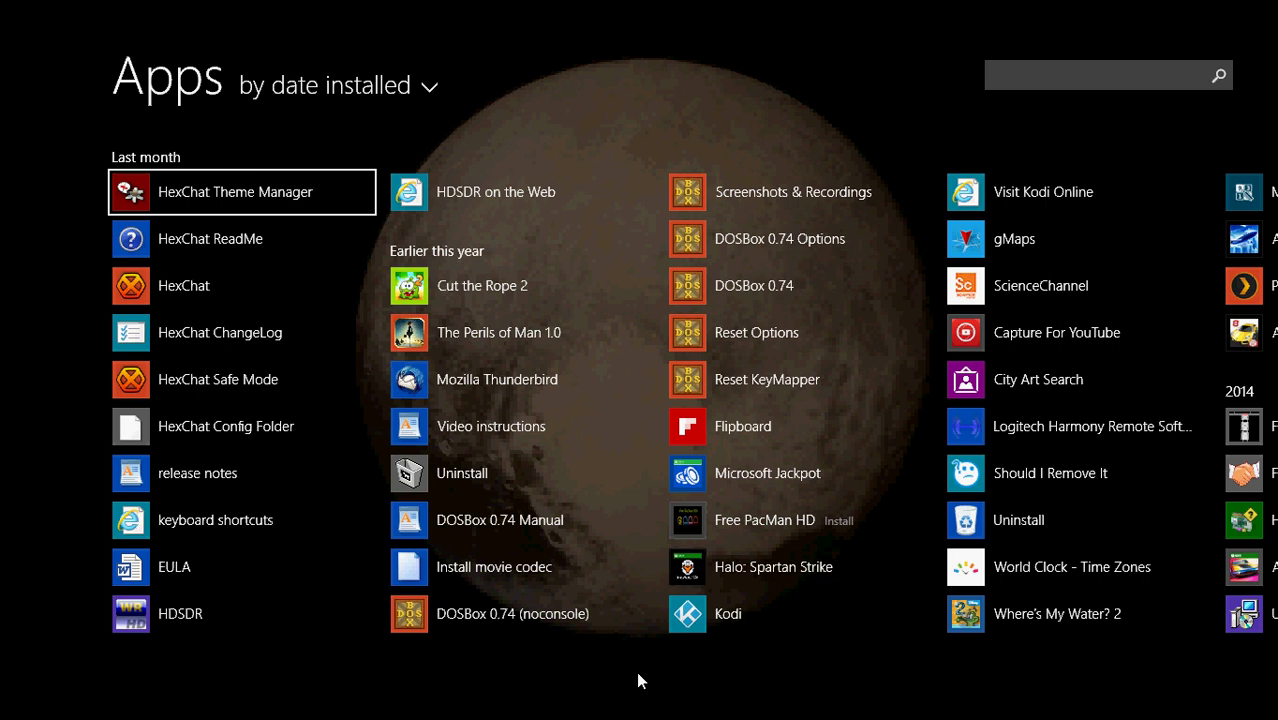
scroll(638, 680, down, 8)
scroll(637, 678, down, 10)
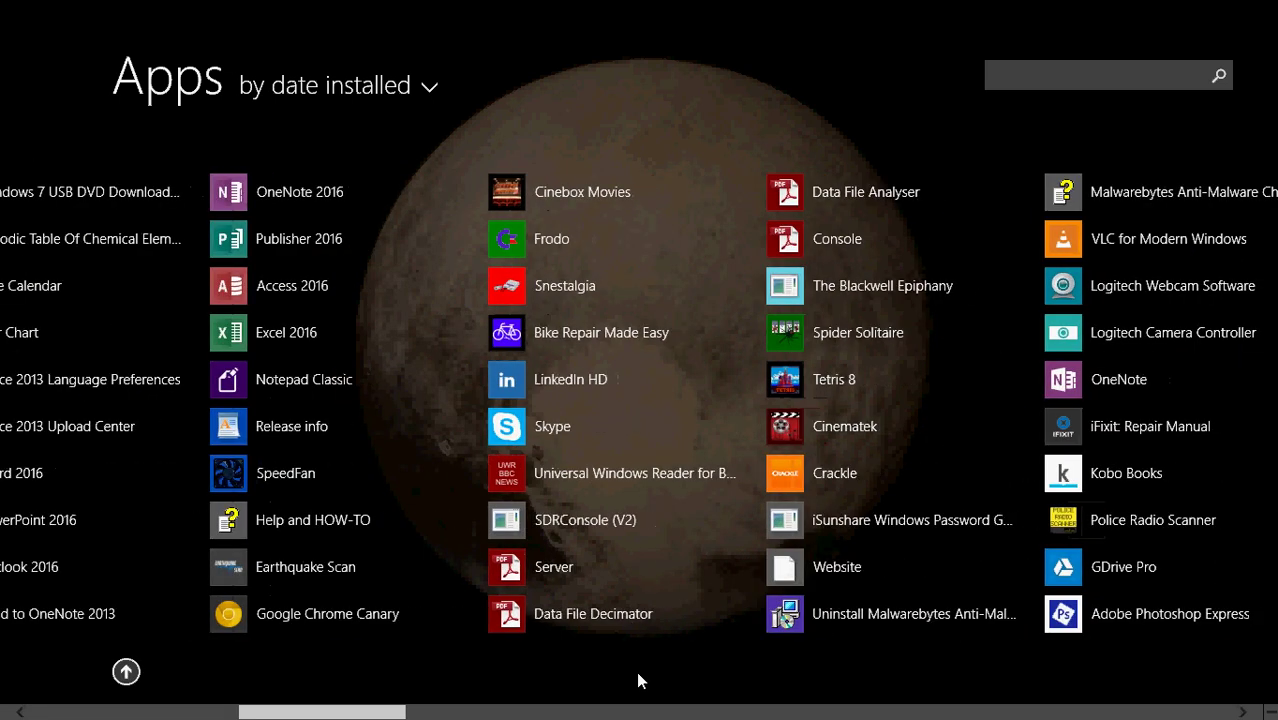
scroll(638, 680, down, 12)
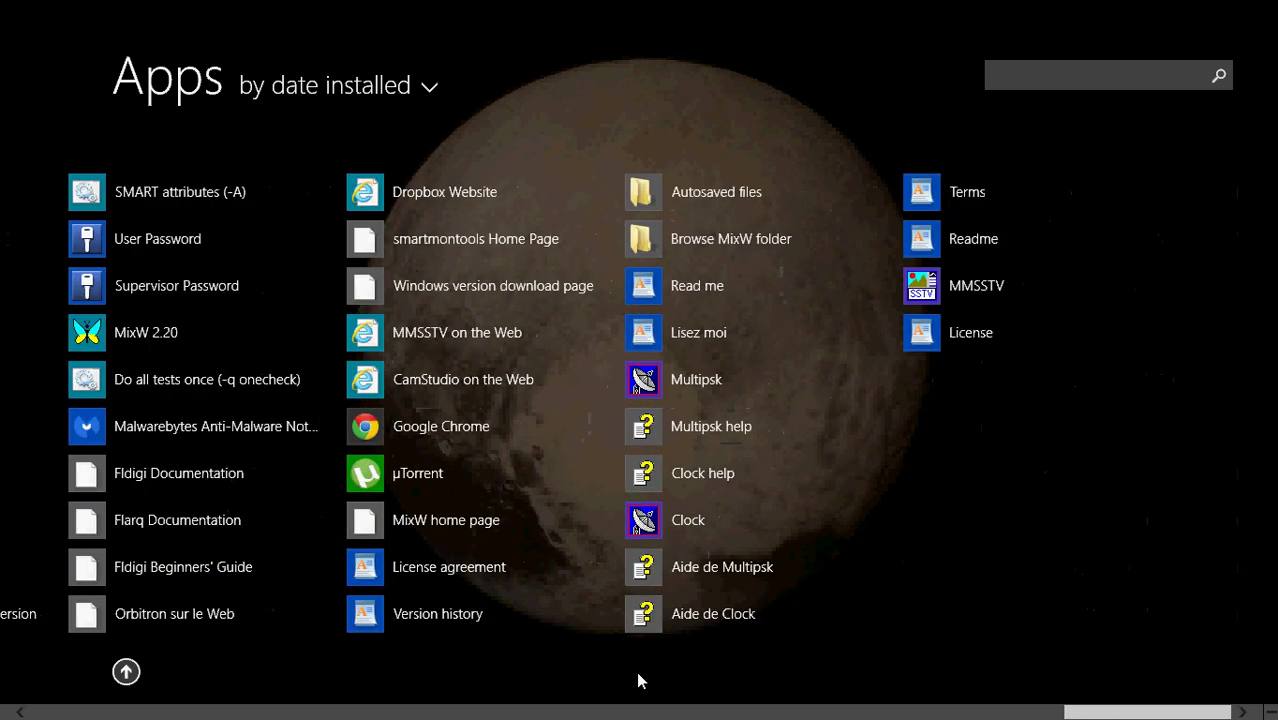
scroll(637, 680, up, 3)
scroll(638, 680, up, 15)
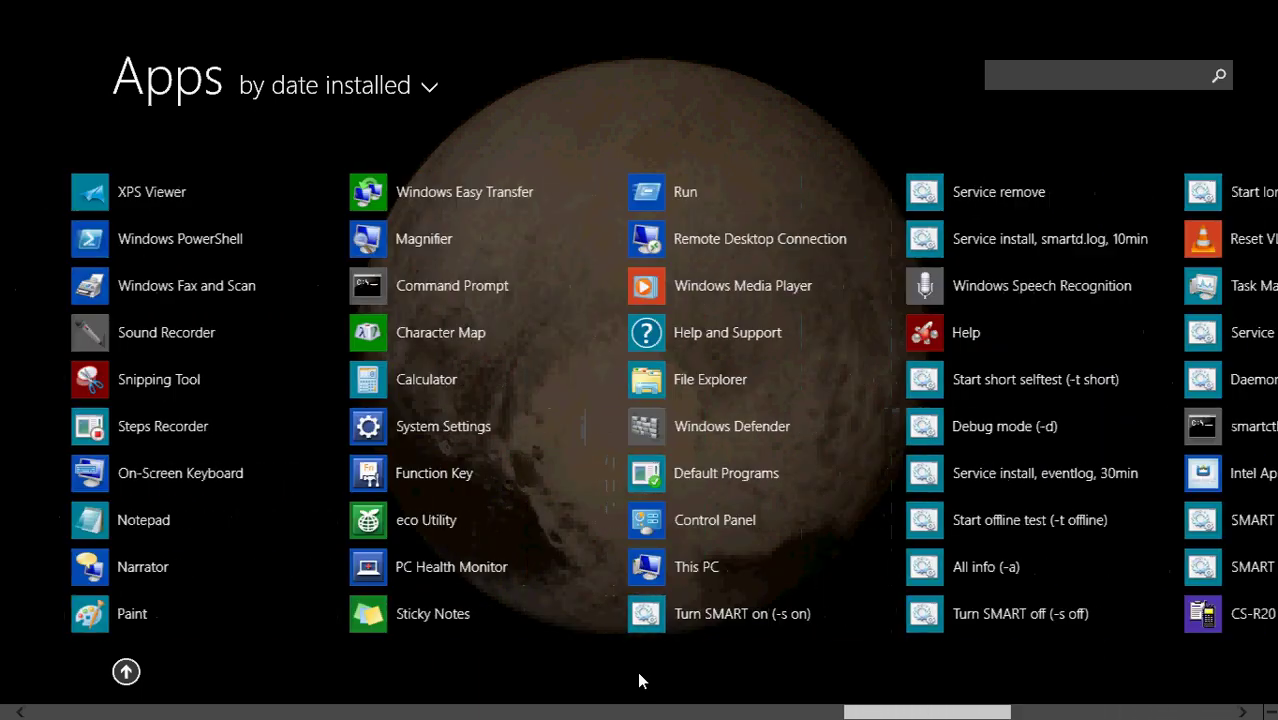
scroll(640, 680, up, 11)
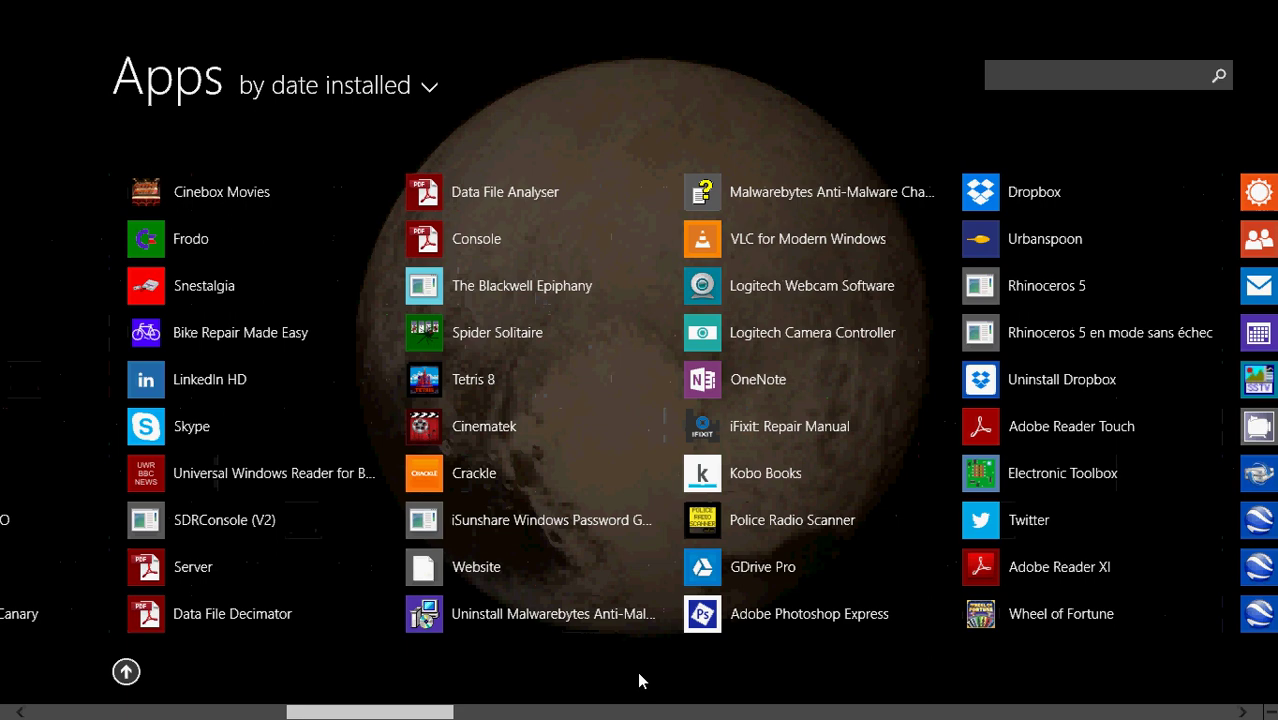
scroll(640, 680, down, 14)
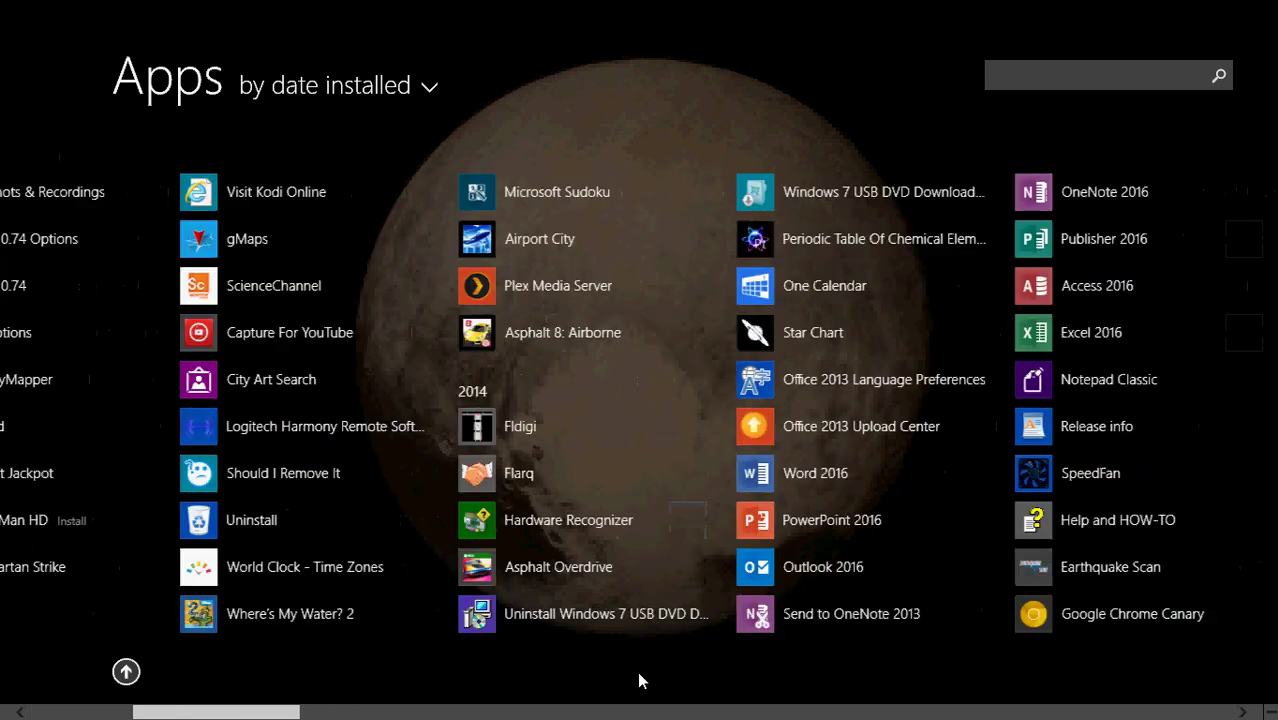
scroll(640, 680, down, 11)
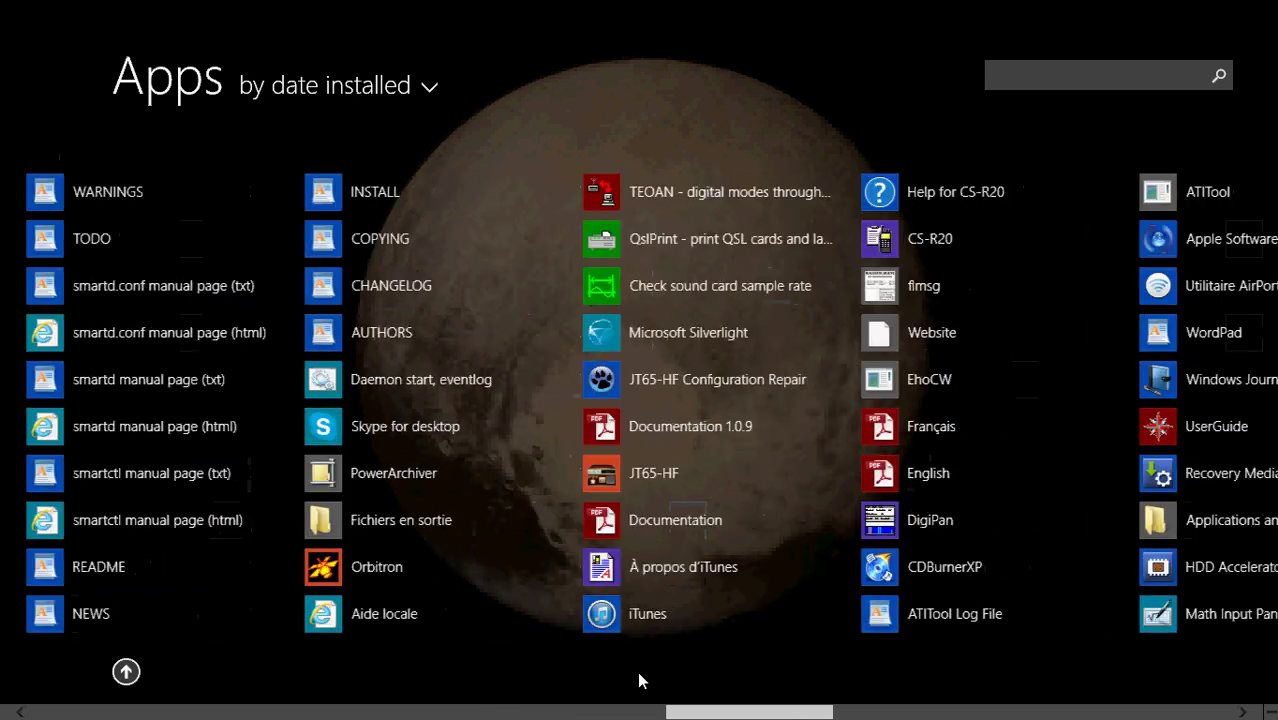
scroll(640, 680, down, 3)
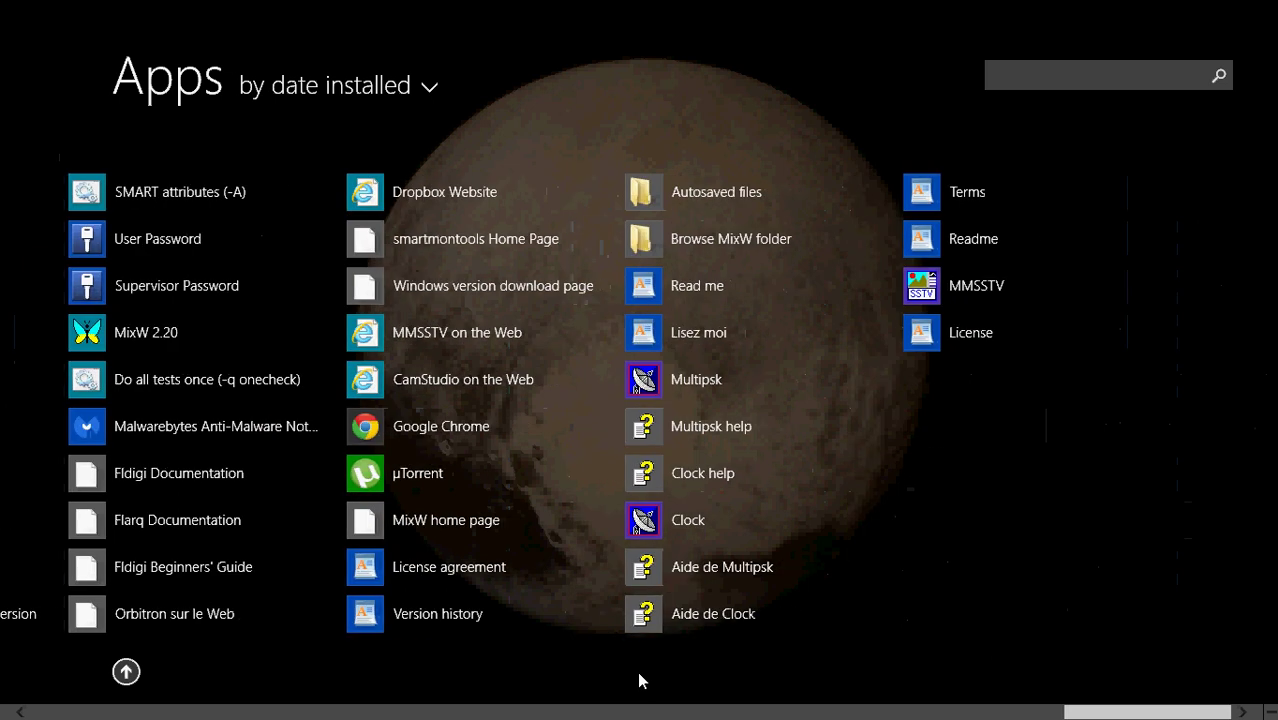
scroll(640, 680, up, 11)
scroll(640, 681, up, 14)
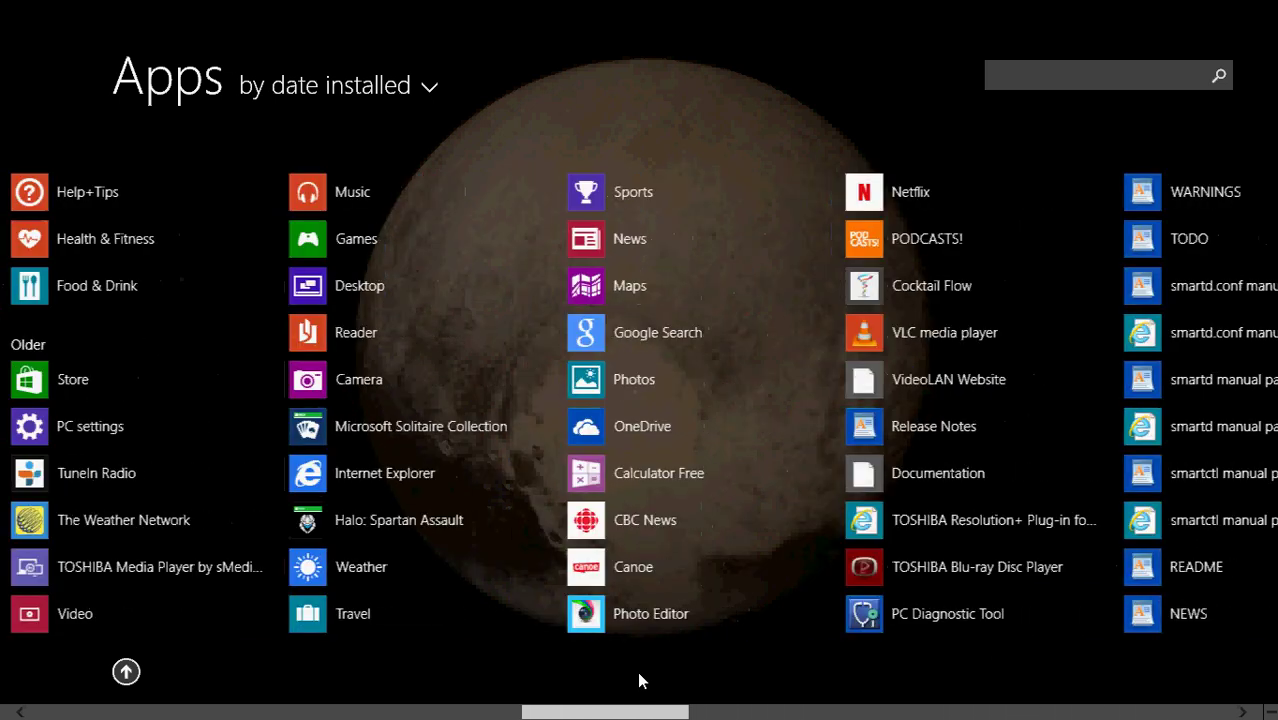
scroll(640, 680, up, 4)
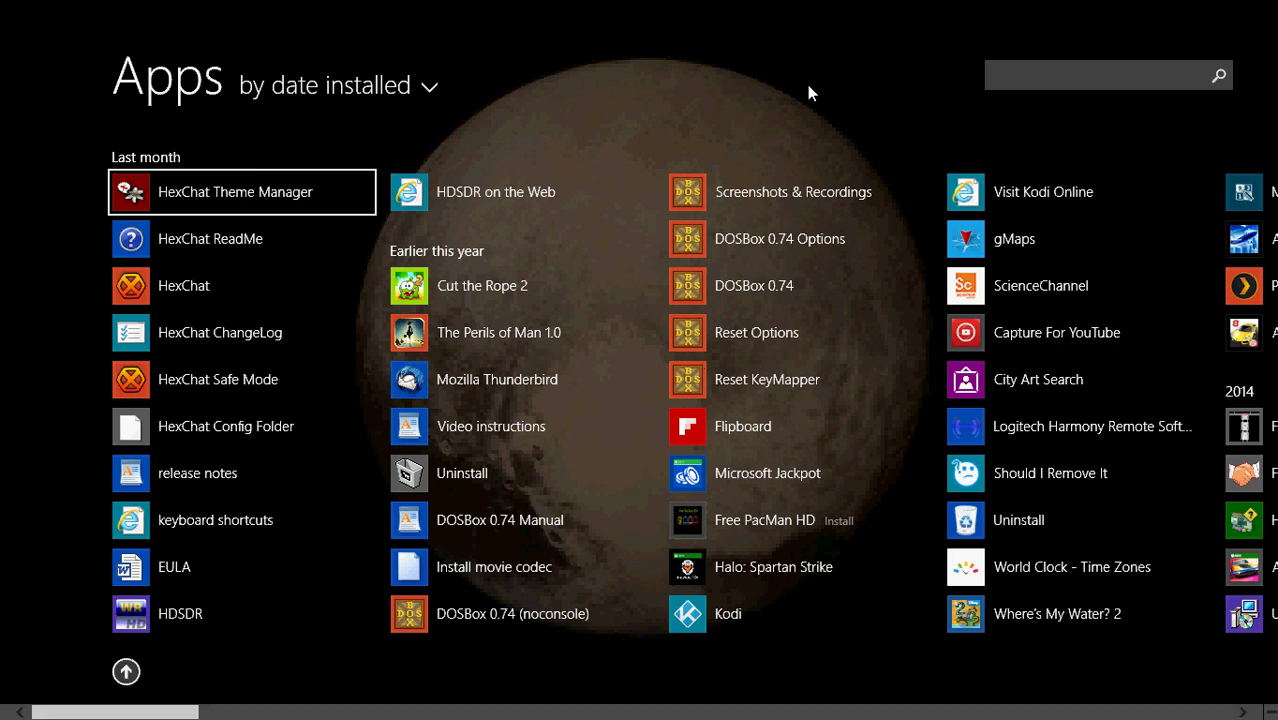
- Go back from the apps list to the Start tiles with the Useful stuff and Internet groups
click(133, 672)
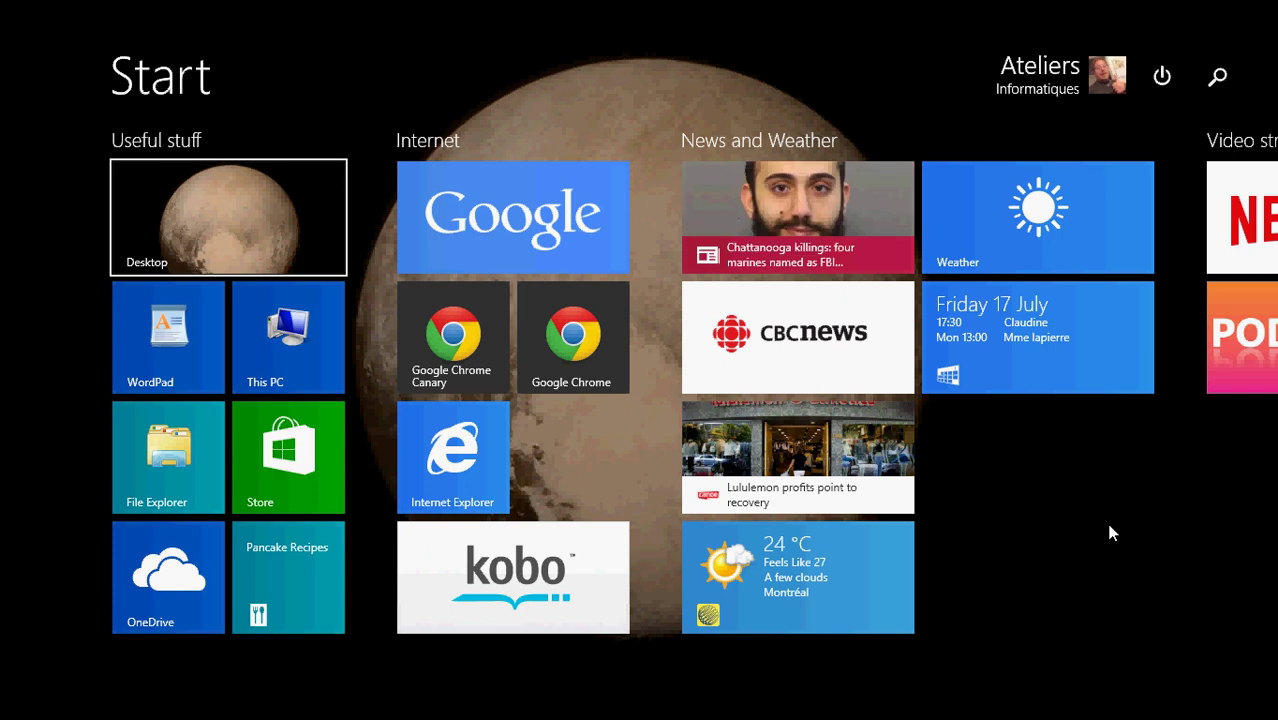
- Switch to the desktop using the Desktop tile on the Start screen
click(275, 218)
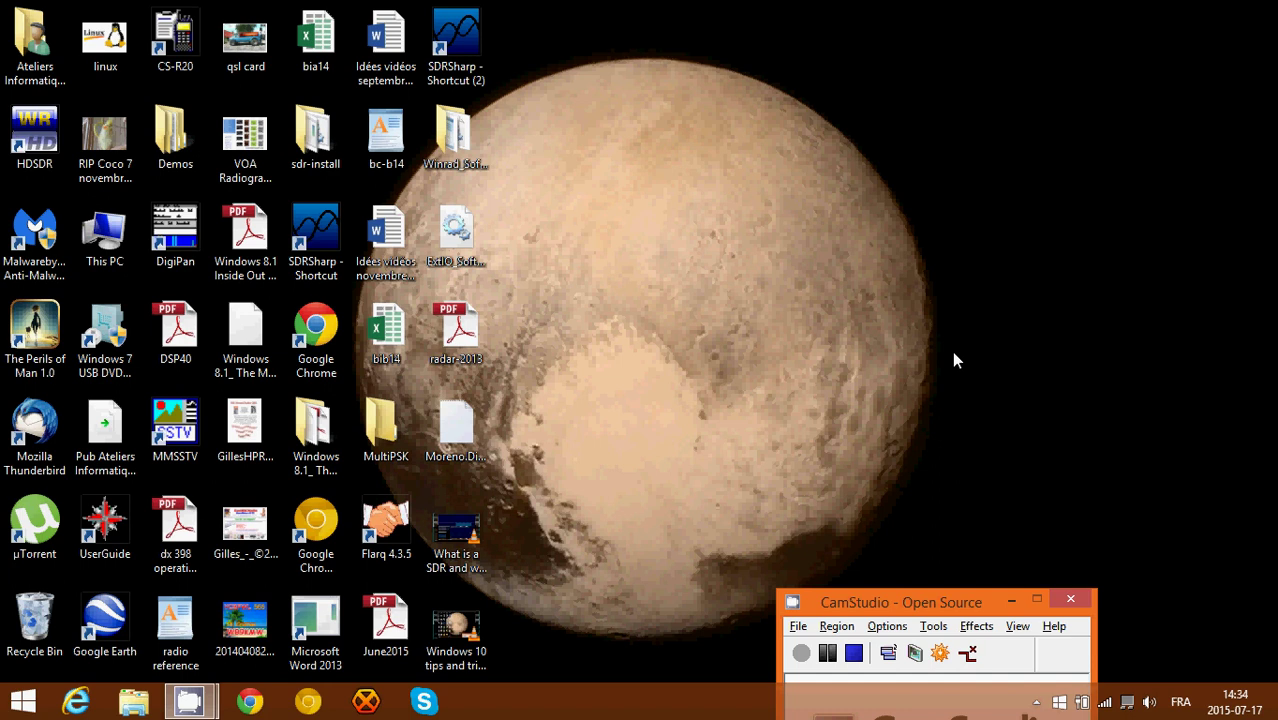
click(135, 703)
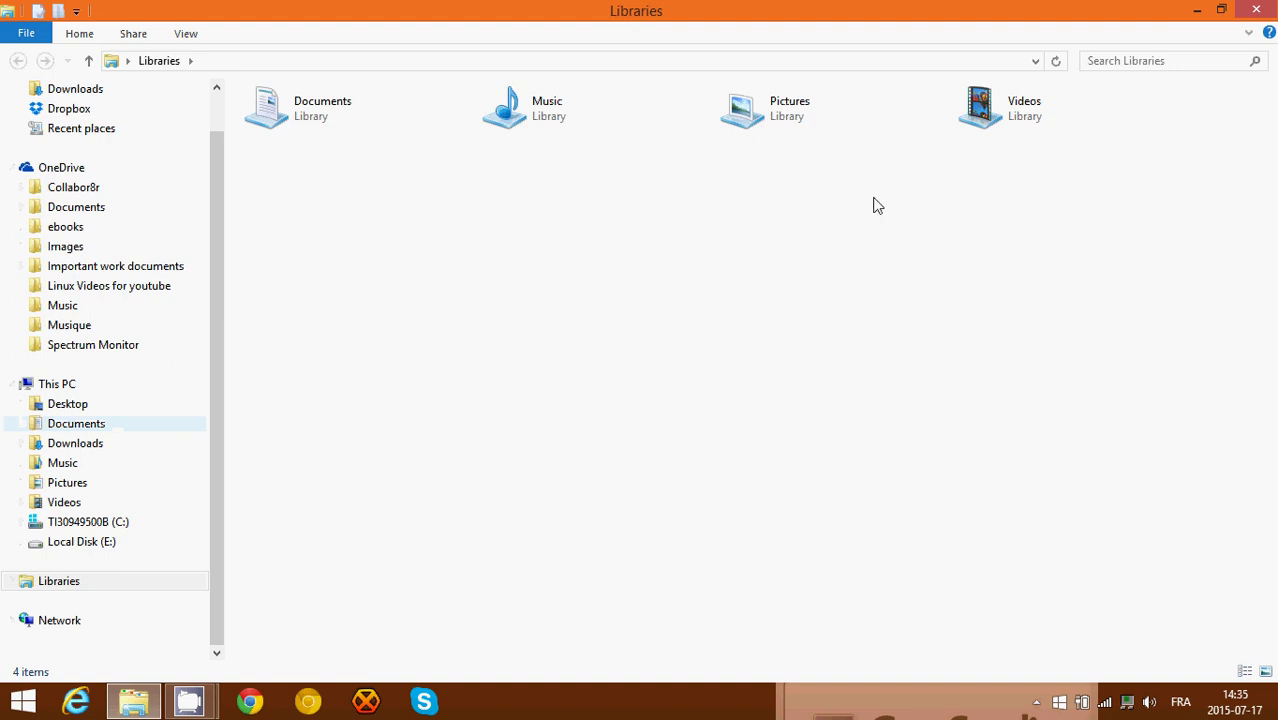
click(1252, 12)
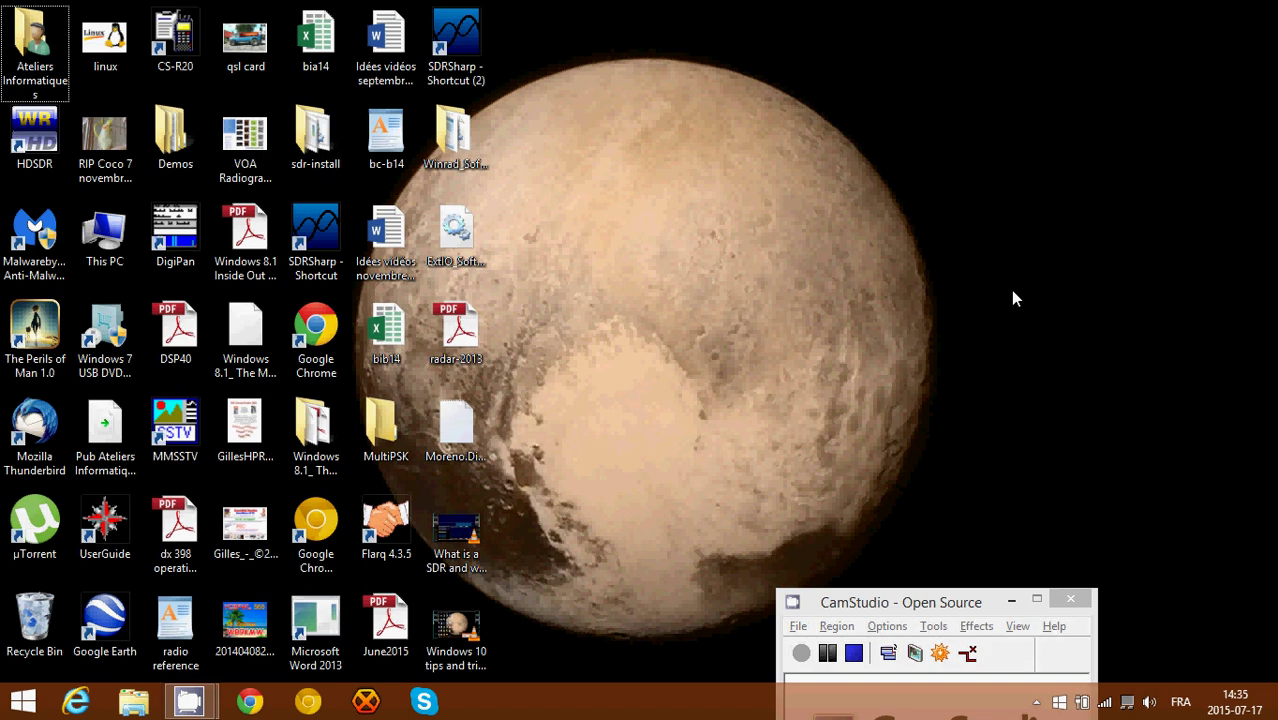
- Open Programs and Features from the Start button's Win+X menu to list the 83 installed programs
right_click(15, 704)
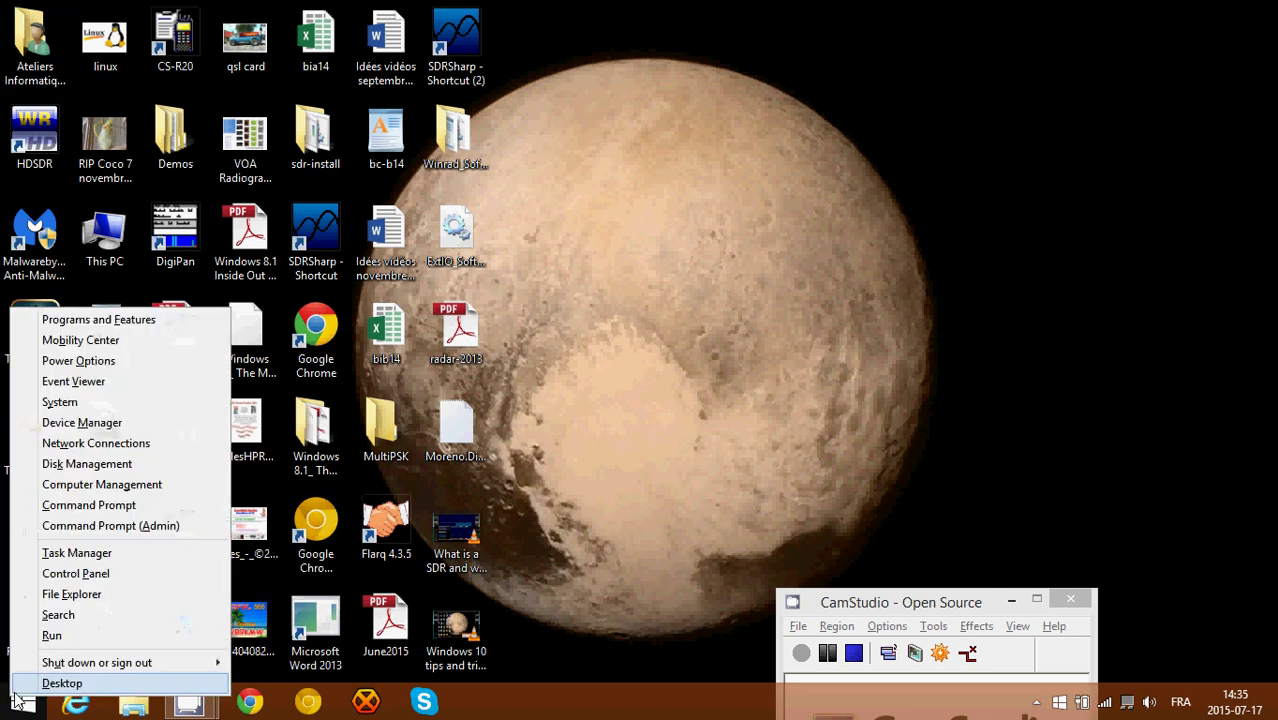
click(144, 319)
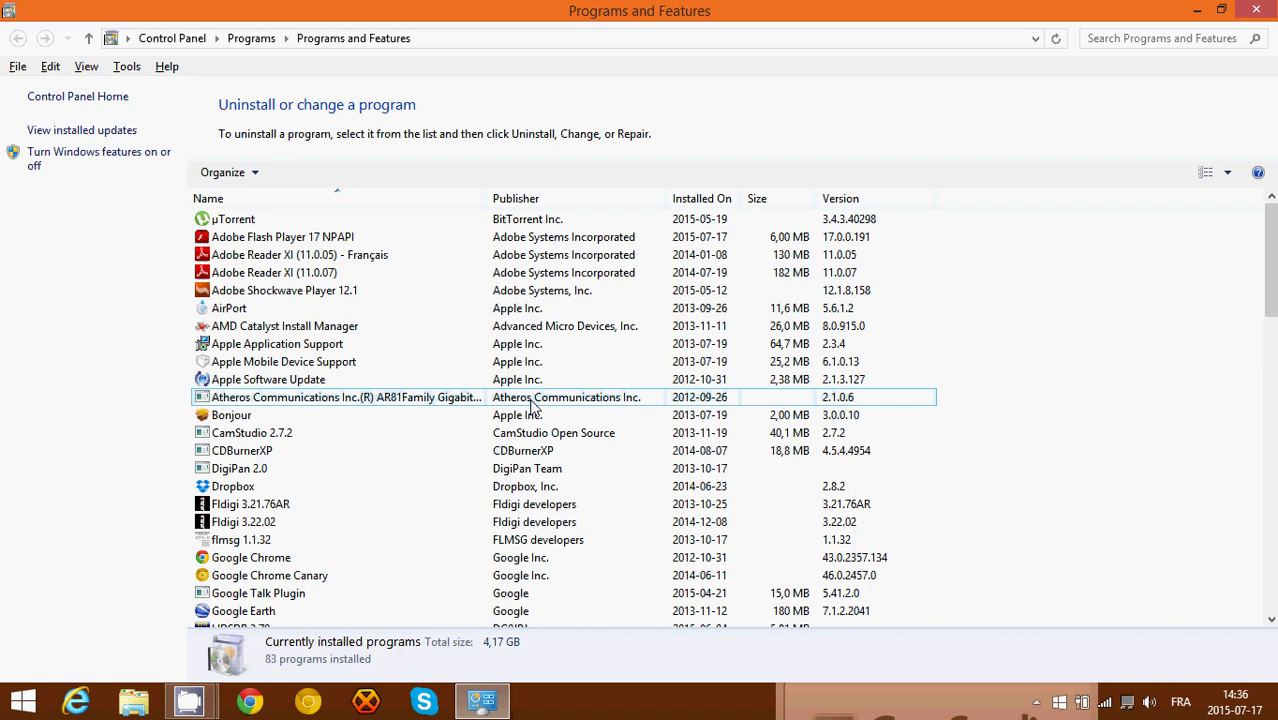
- Select AirPort in the programs list, uninstall it and confirm the removal with Yes
click(299, 308)
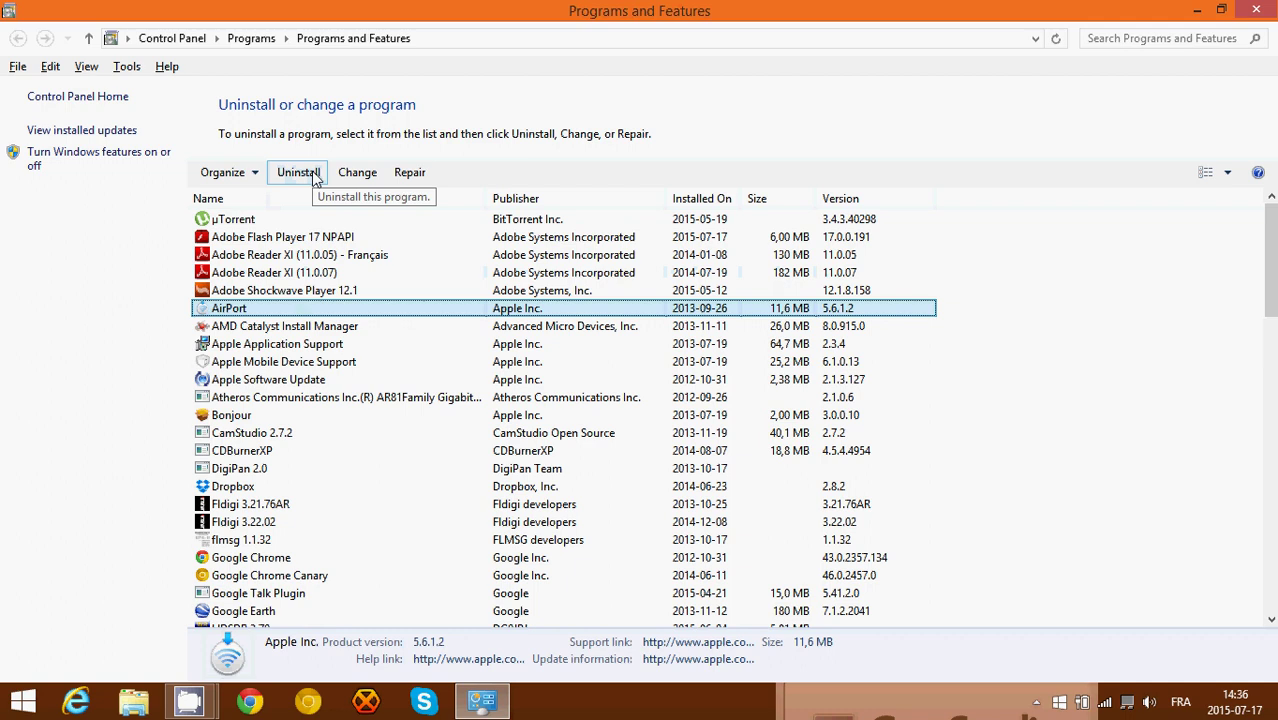
click(299, 173)
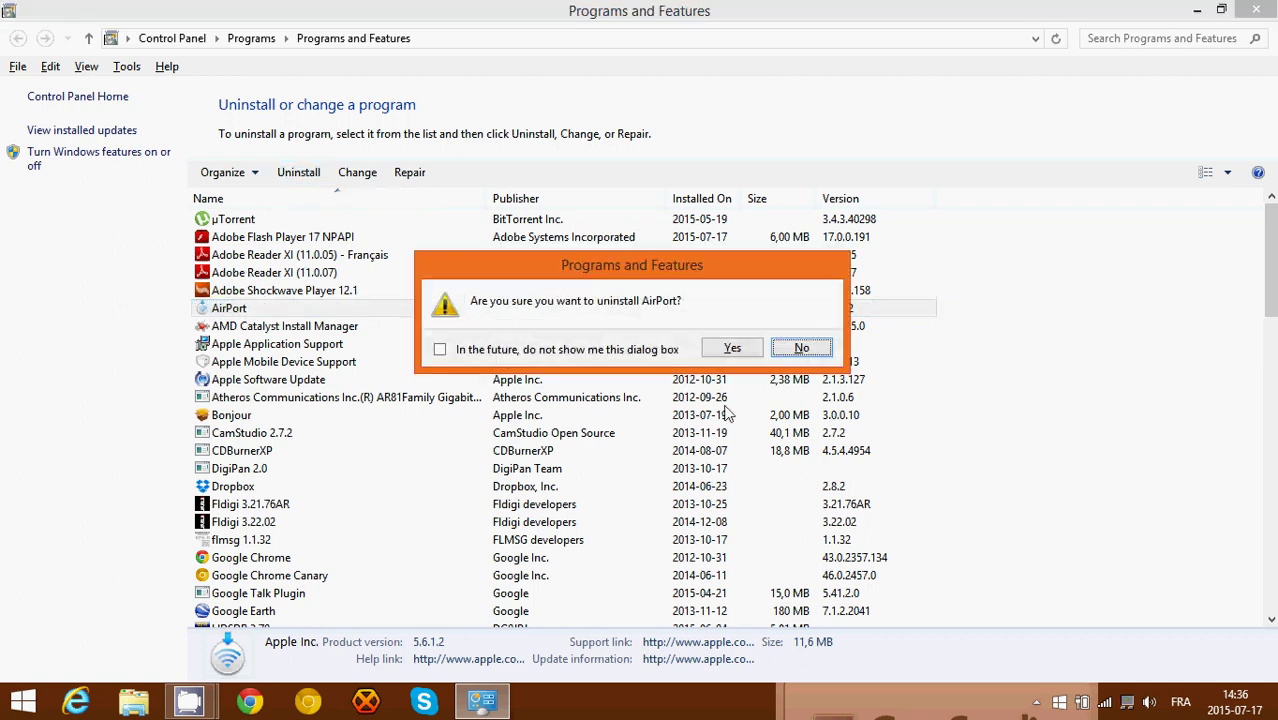
click(733, 350)
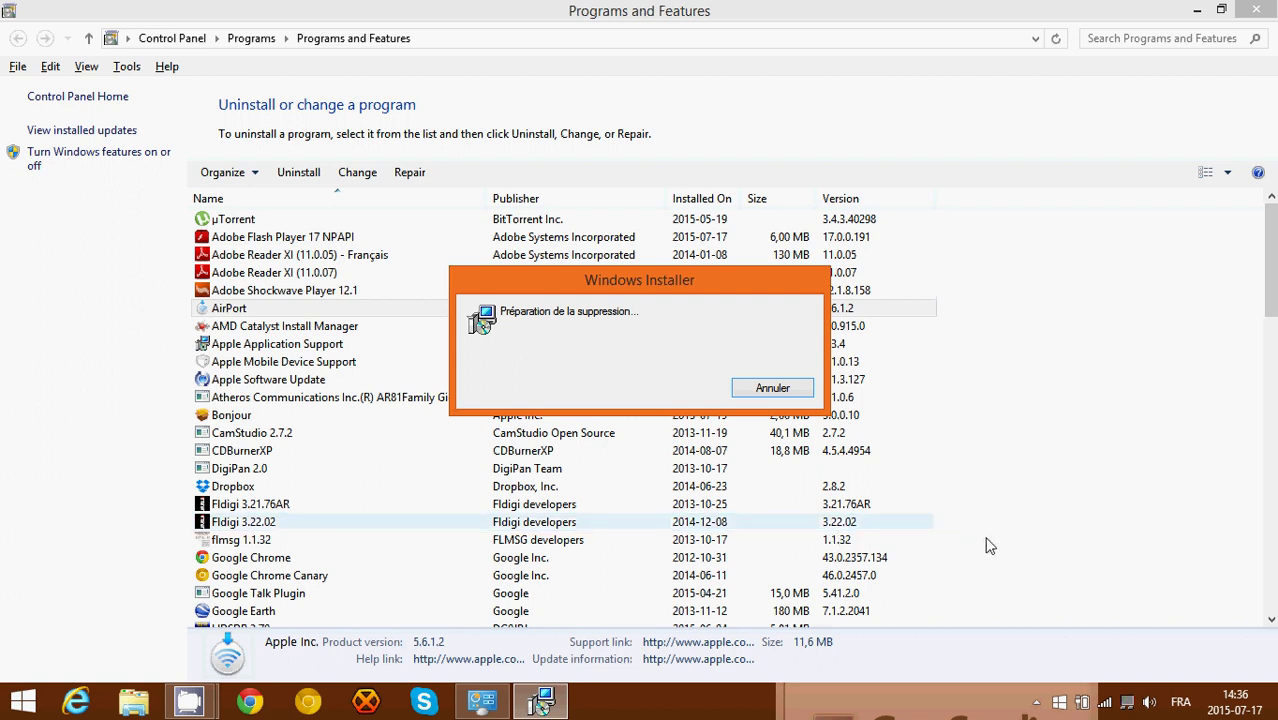
scroll(987, 545, down, 4)
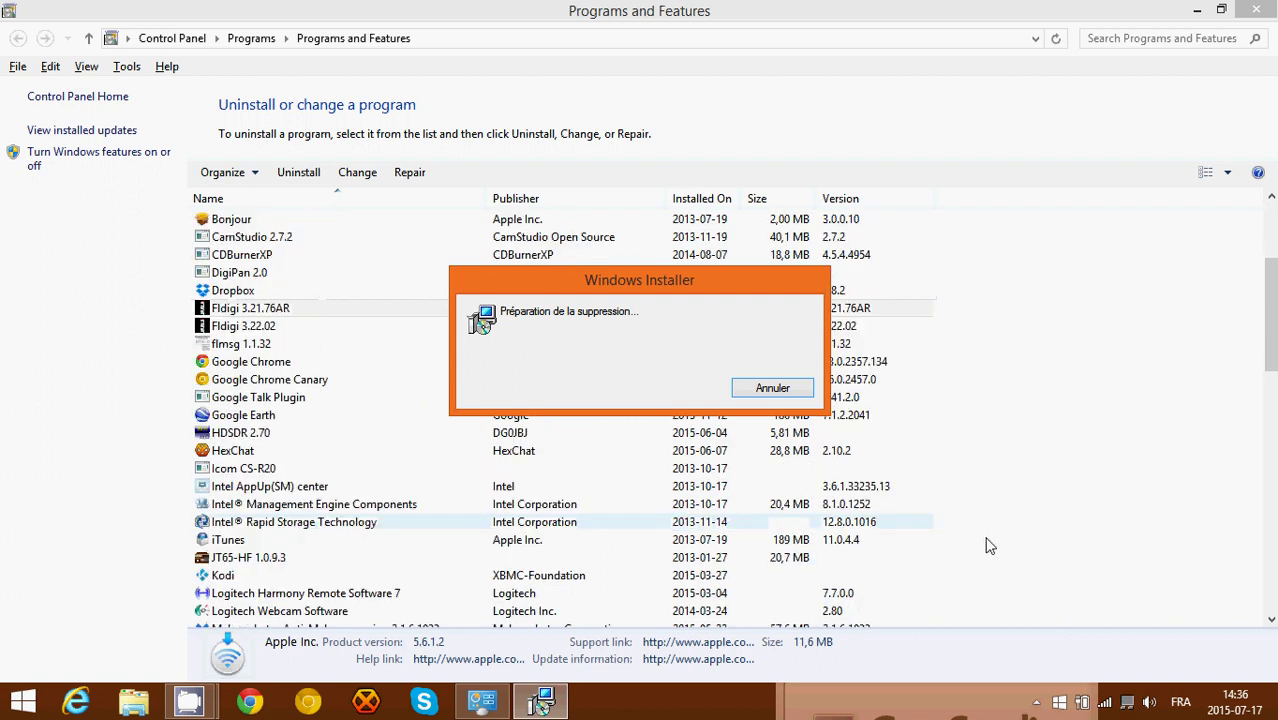
- Cancel the AirPort removal with Annuler in the Windows Installer dialog
click(782, 389)
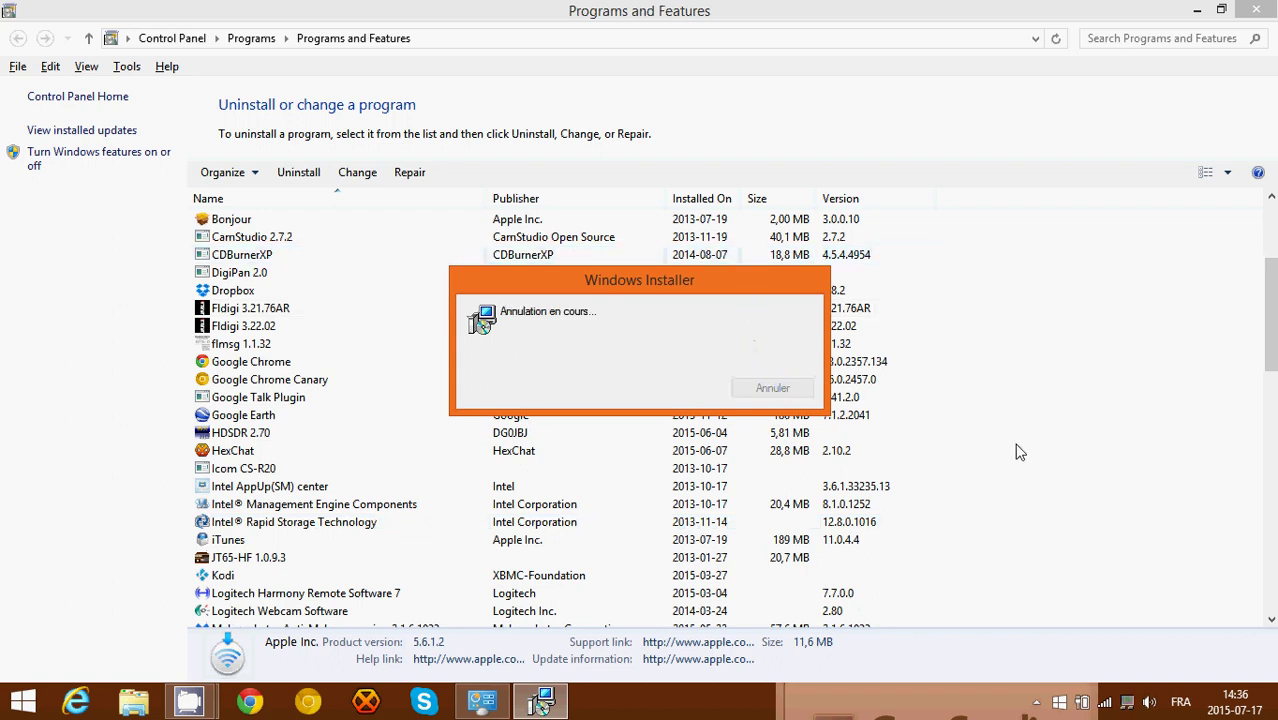
scroll(1017, 452, down, 2)
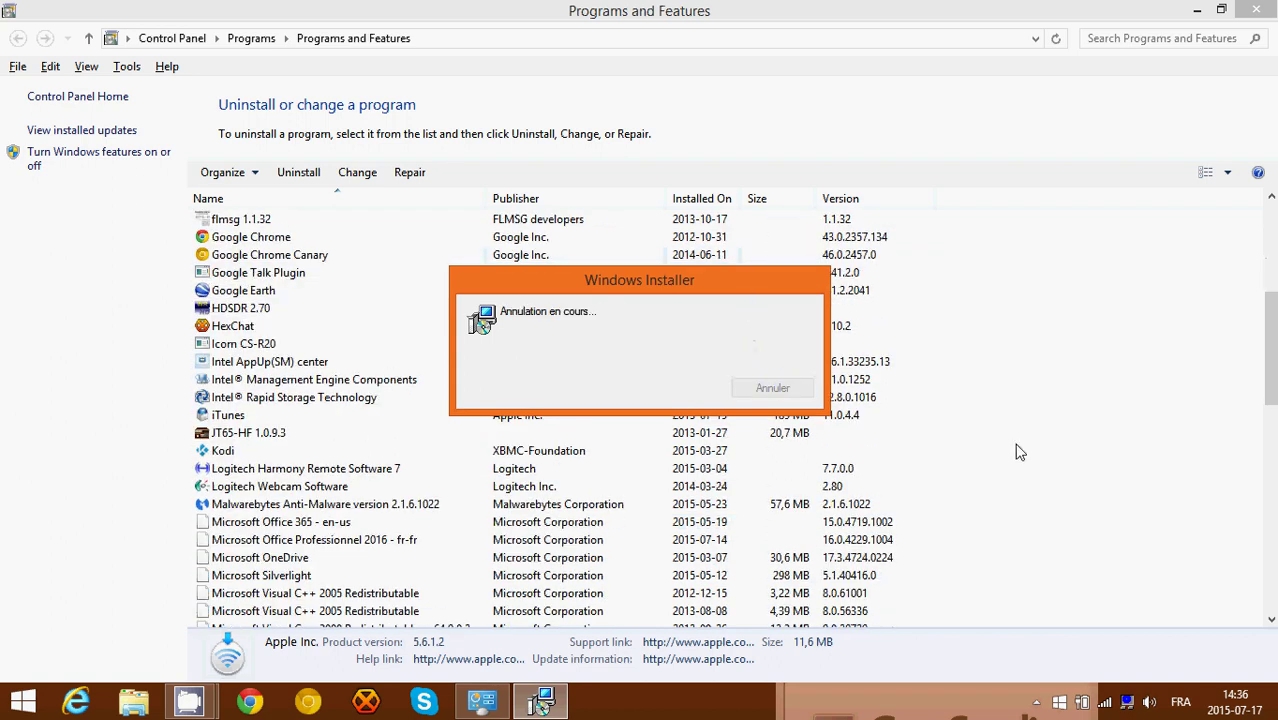
scroll(1017, 452, down, 2)
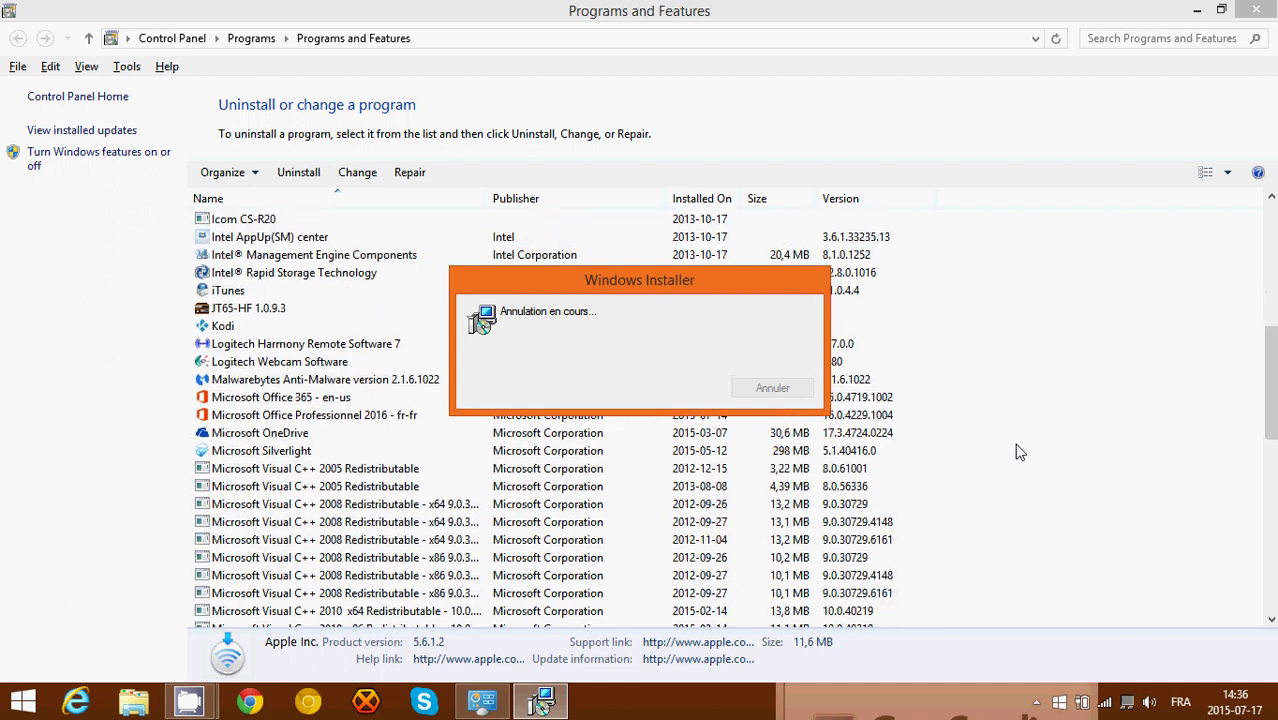
scroll(1017, 452, down, 3)
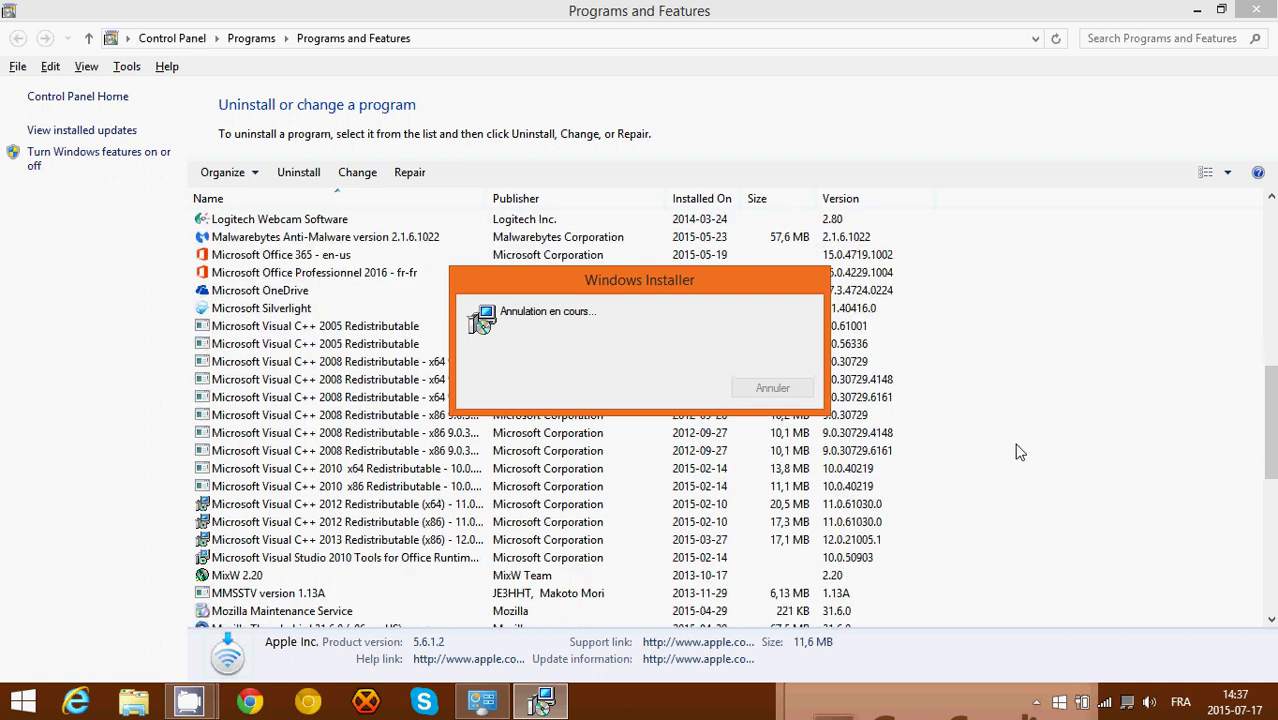
scroll(1017, 452, down, 3)
scroll(1017, 452, down, 3)
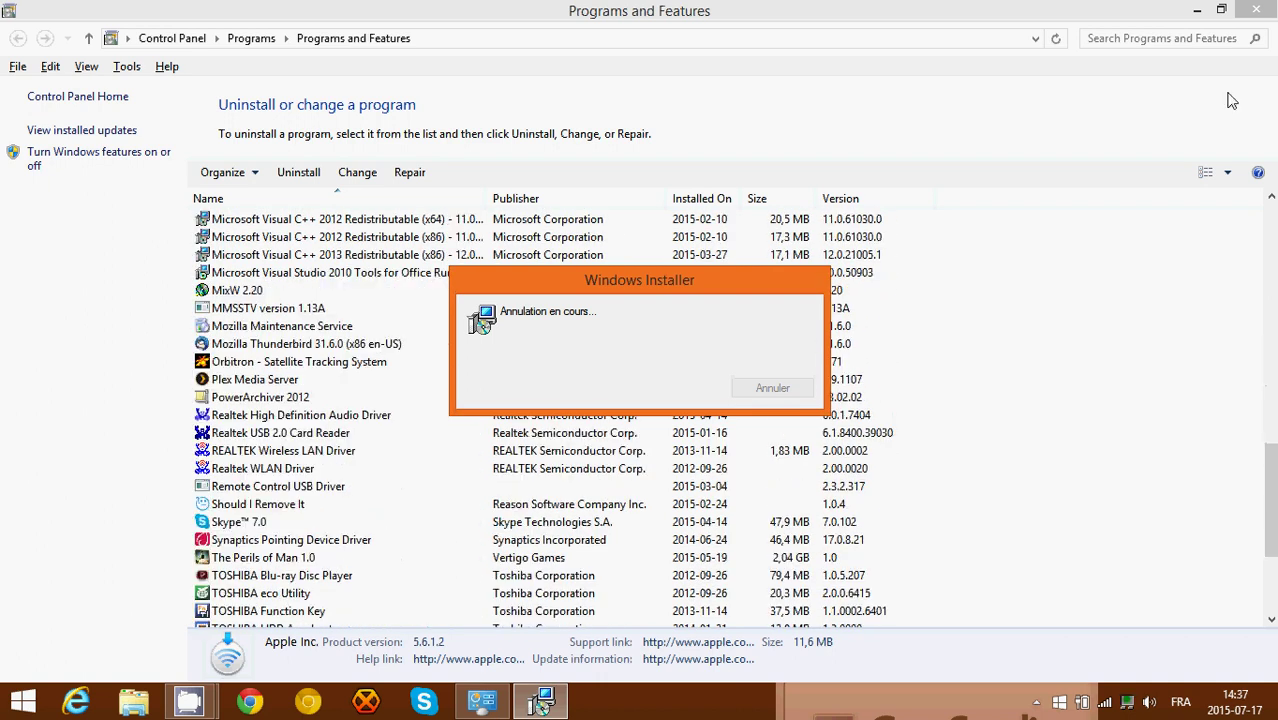
- Close the Programs and Features window while Windows Installer finishes cancelling the removal
click(1256, 10)
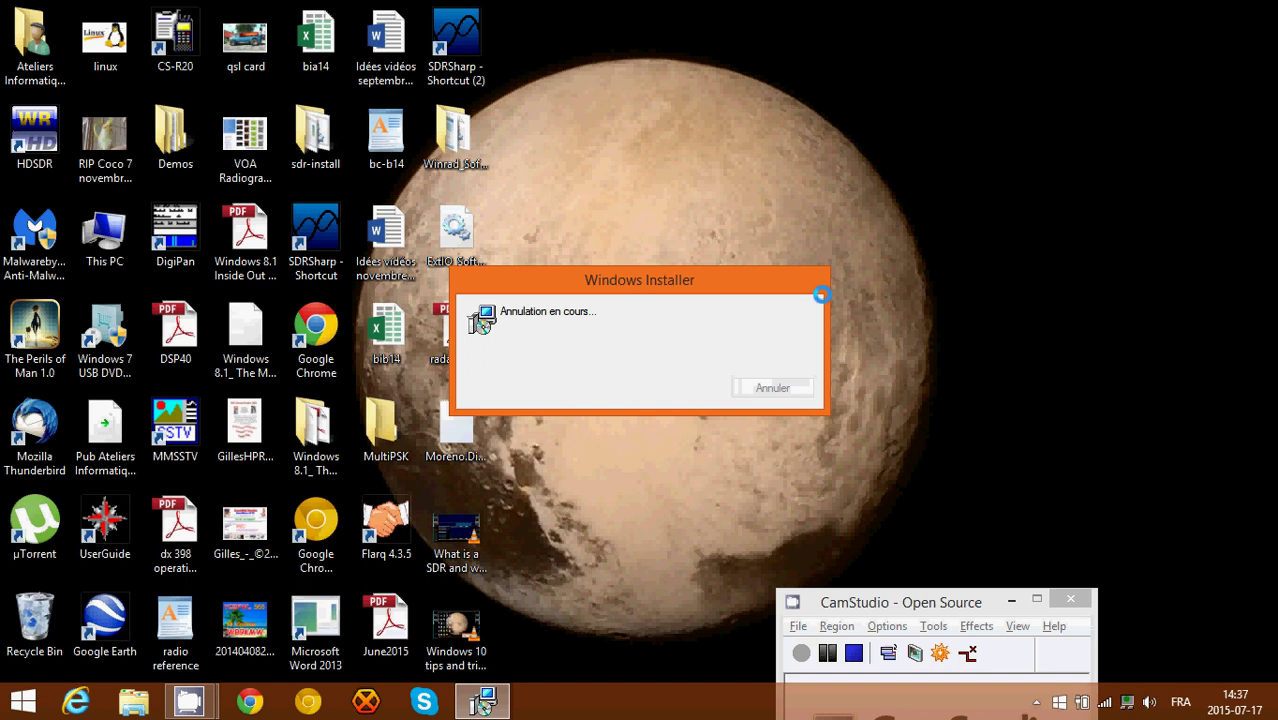